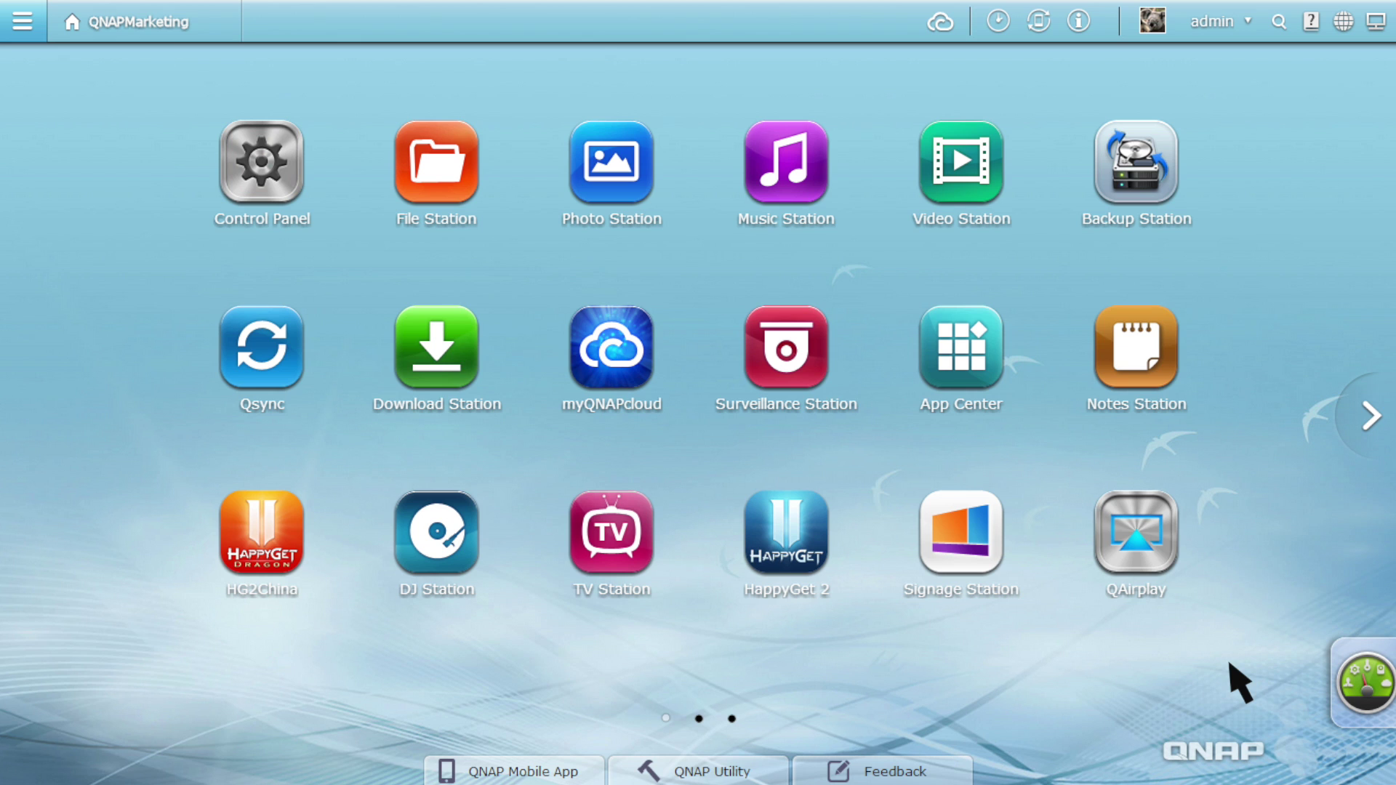
- Launch App Center from the QTS desktop, showing all apps with categories and versions
left_click(968, 358)
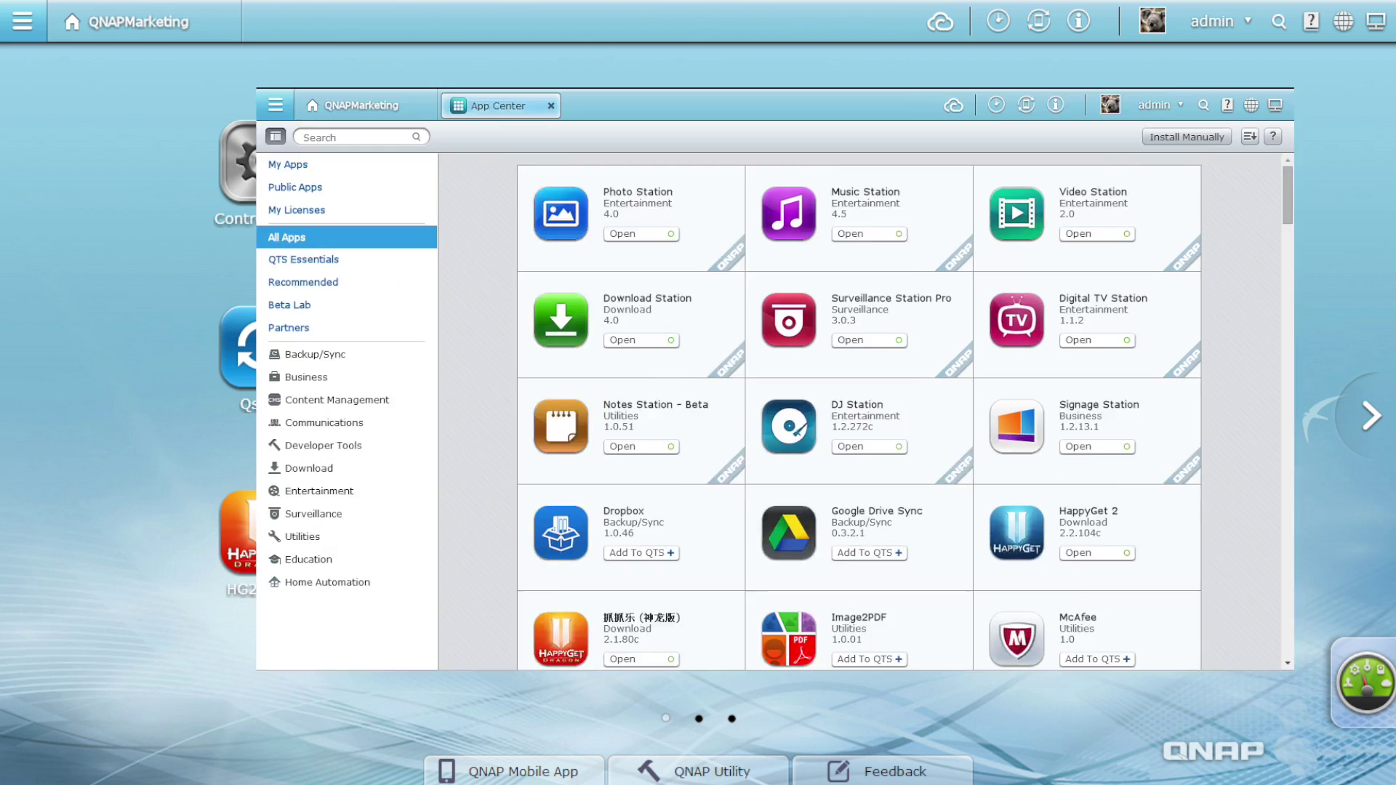